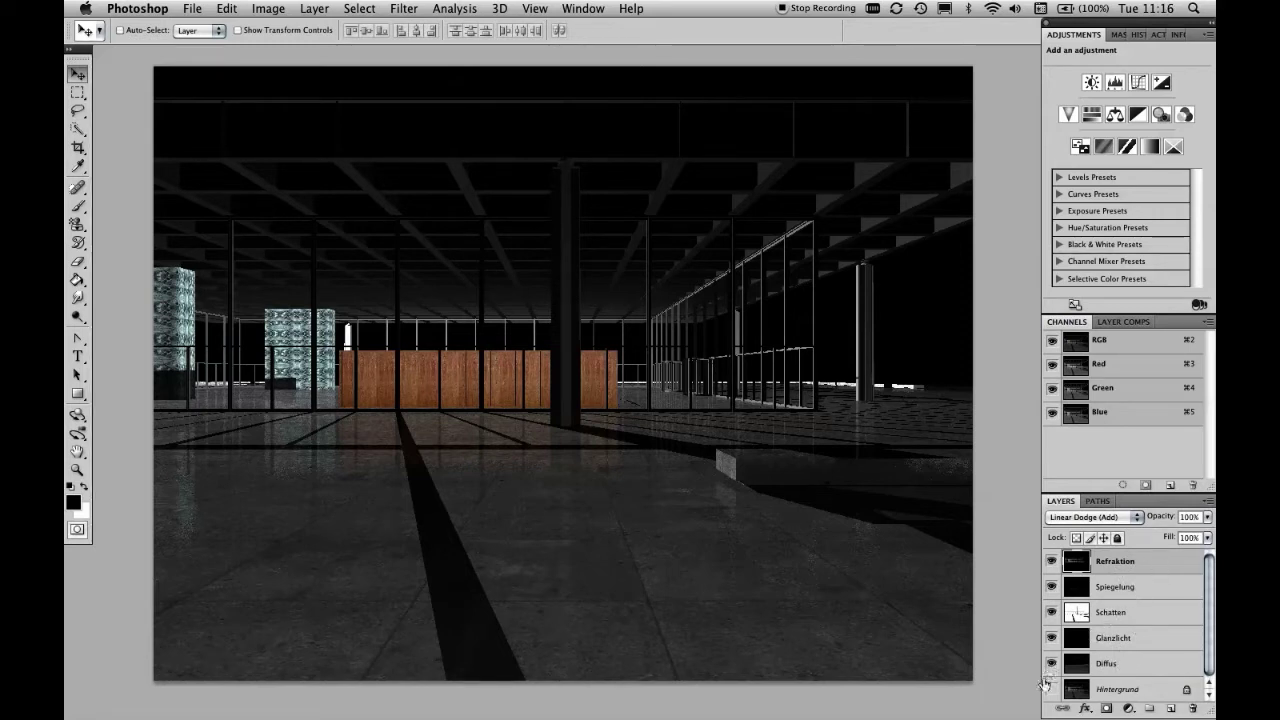
# Hide all render passes except Schatten, select it and keep its Multiply blend mode.
pyautogui.keyDown('alt'); pyautogui.click(1051, 690); pyautogui.keyUp('alt')
pyautogui.keyDown('alt'); pyautogui.click(1051, 615); pyautogui.keyUp('alt')
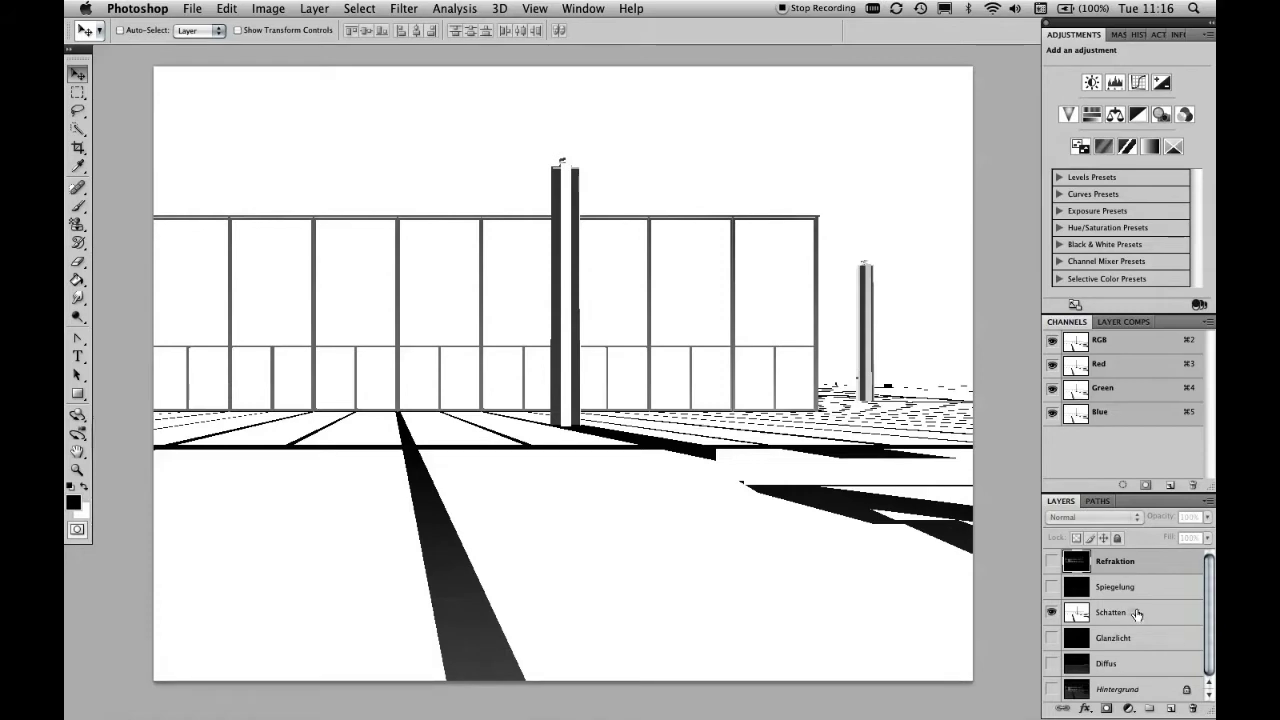
pyautogui.click(1136, 613)
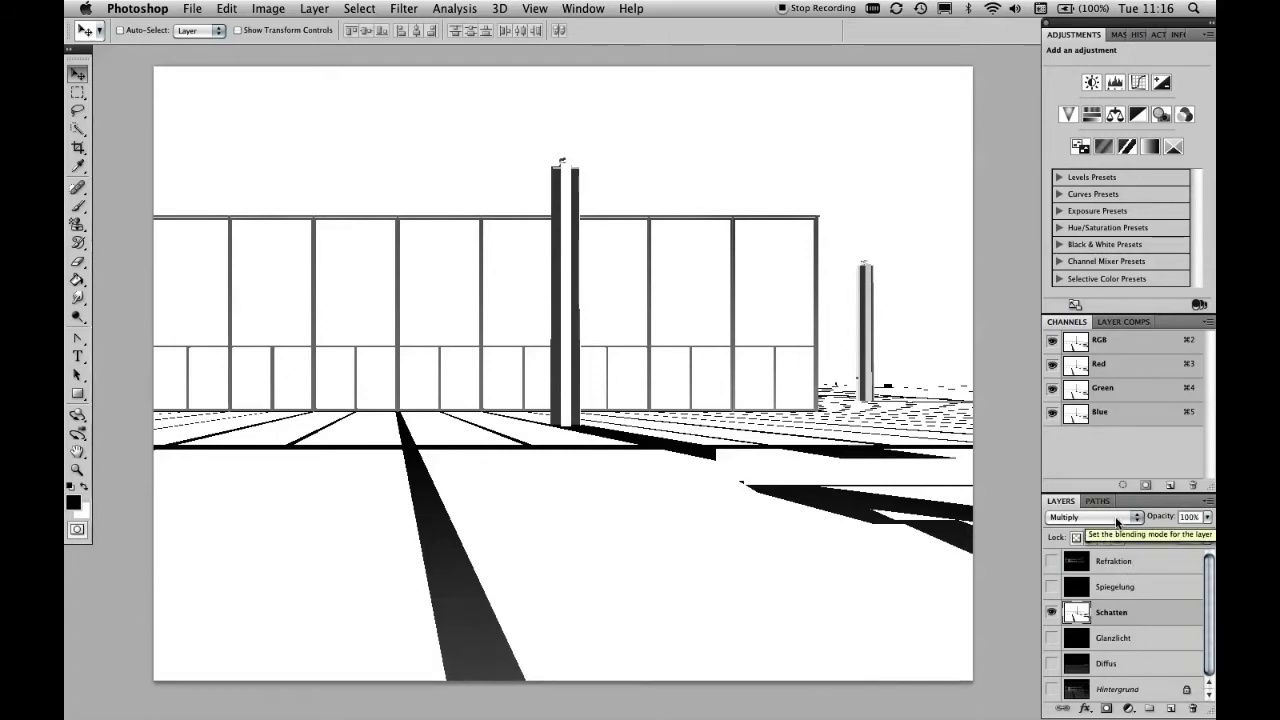
pyautogui.click(1116, 518)
pyautogui.click(1117, 520)
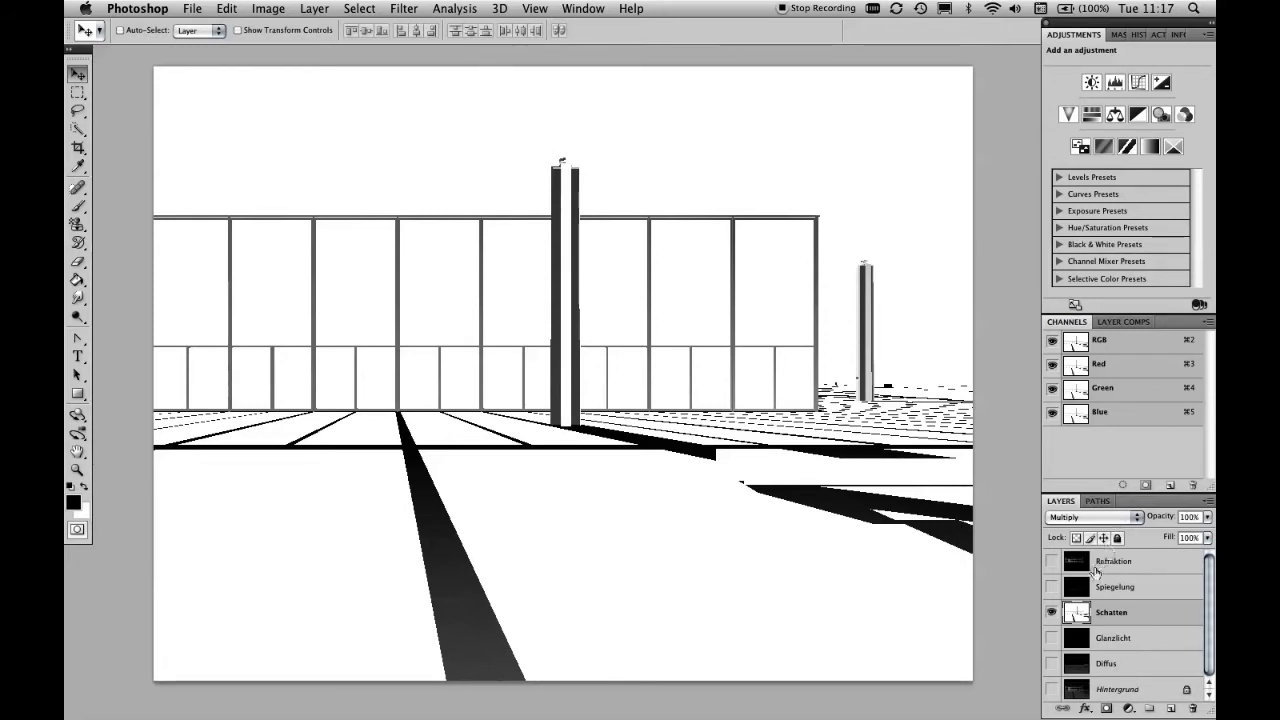
# Preview Spiegelung and Refraktion alone, select Refraktion (Linear Dodge), then show all five passes.
pyautogui.keyDown('alt'); pyautogui.click(1051, 587); pyautogui.keyUp('alt')
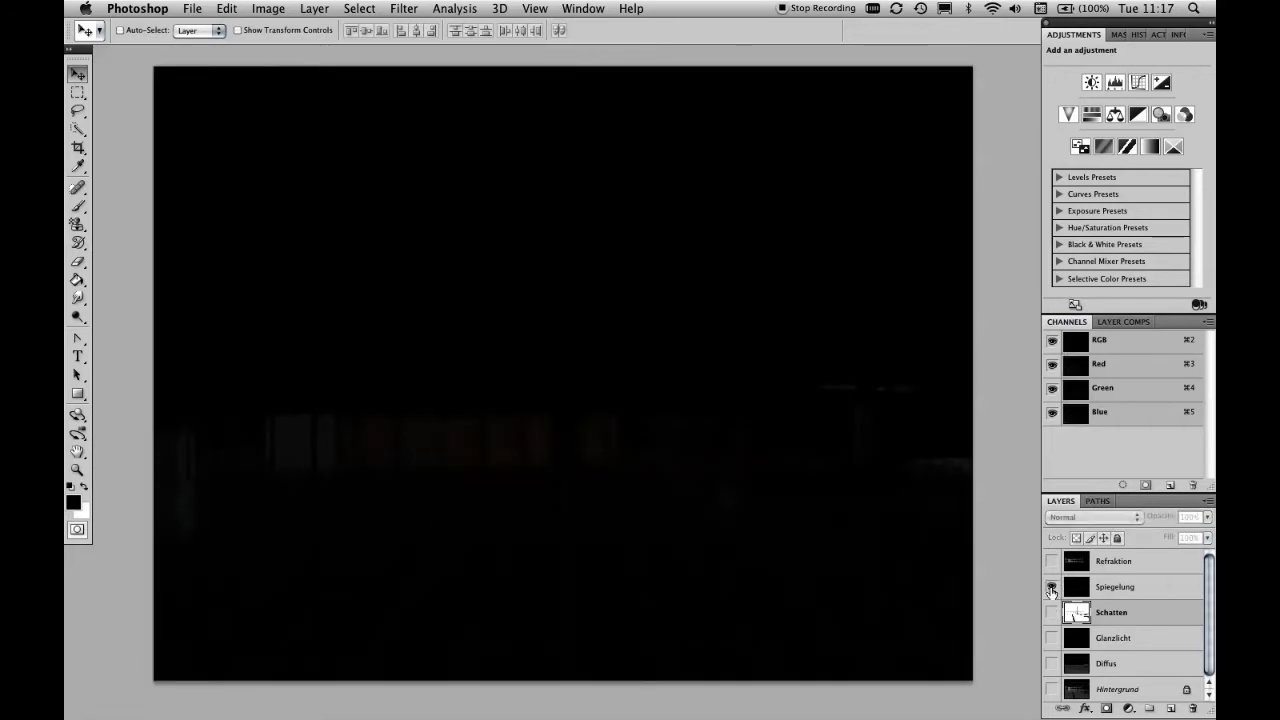
pyautogui.keyDown('alt'); pyautogui.click(1053, 563); pyautogui.keyUp('alt')
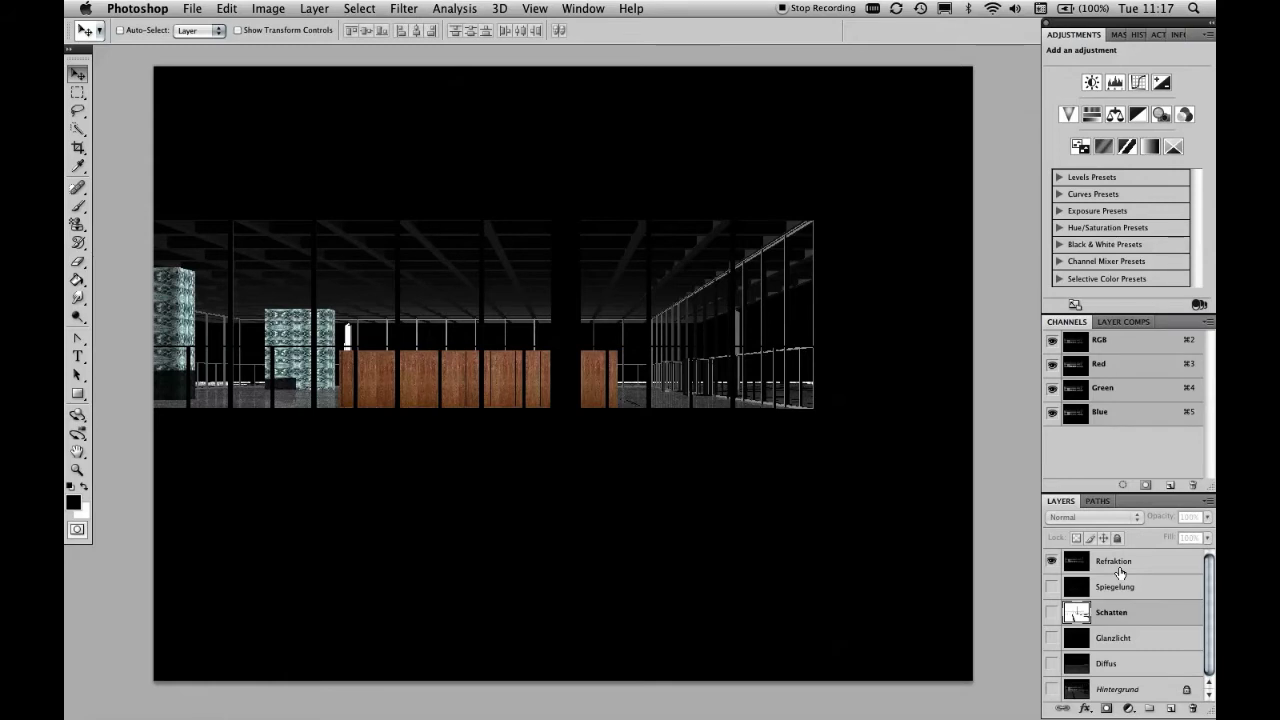
pyautogui.click(1123, 565)
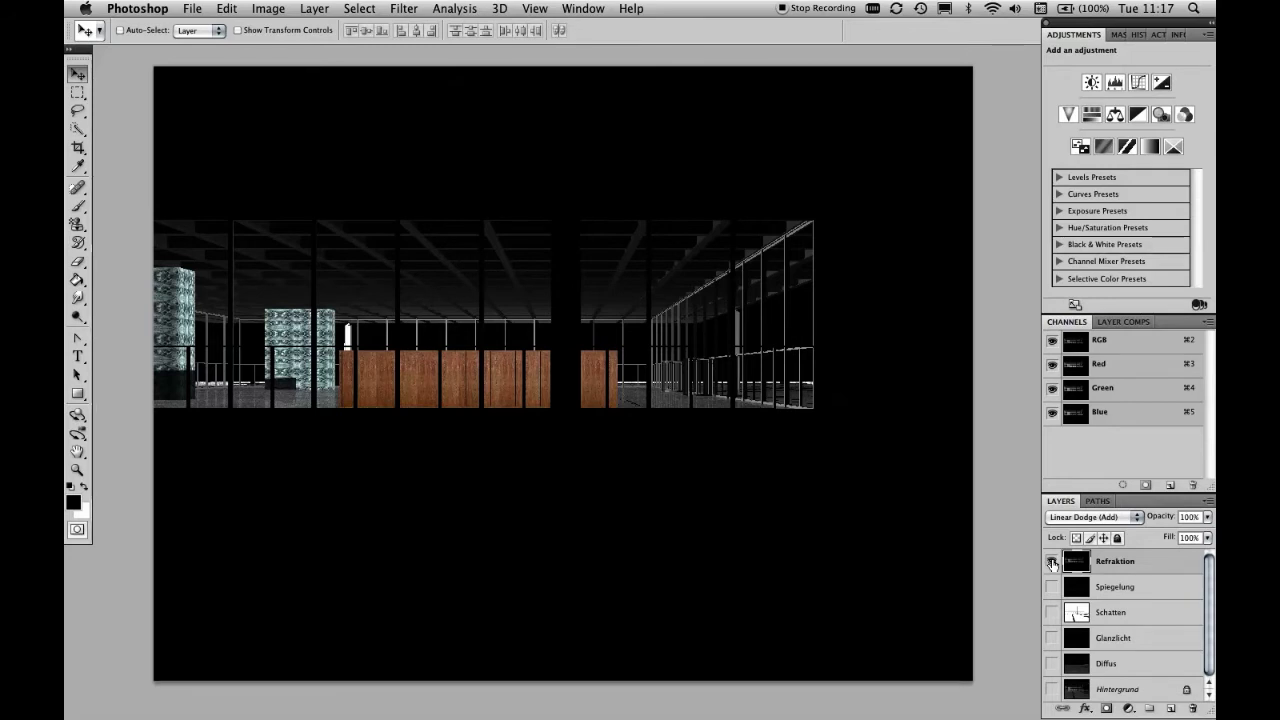
pyautogui.keyDown('alt'); pyautogui.click(1051, 565); pyautogui.keyUp('alt')
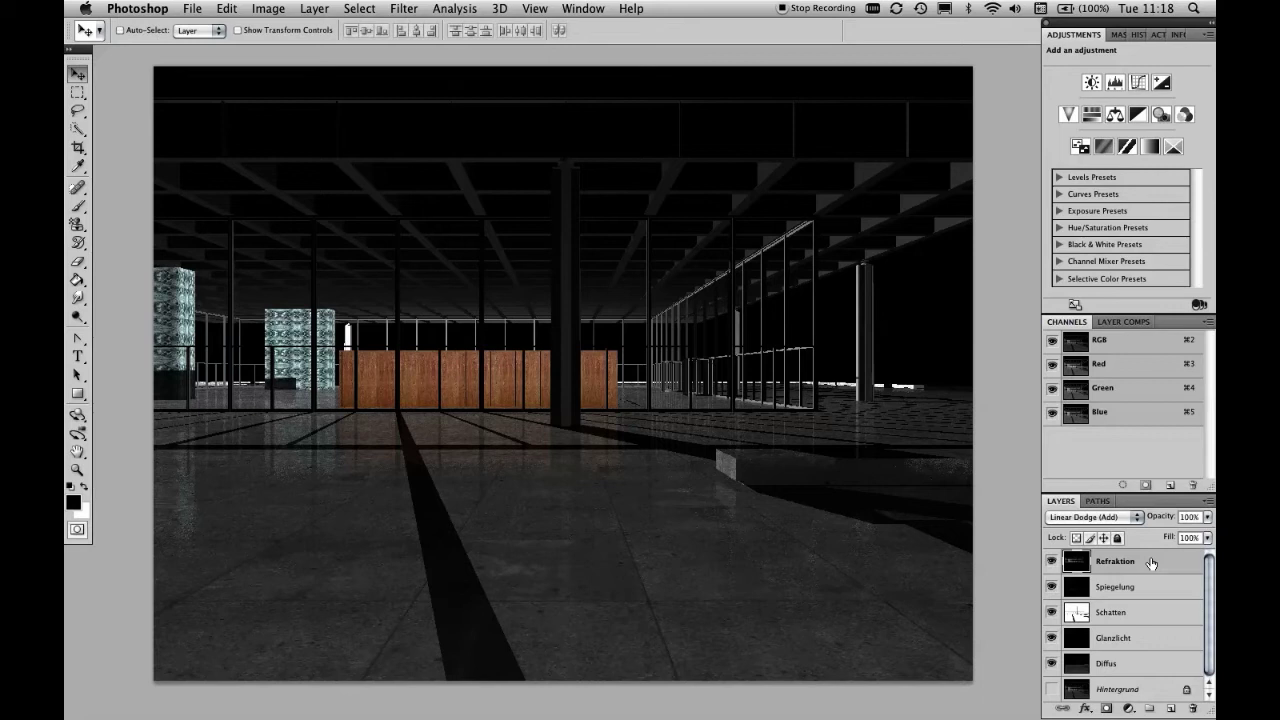
# Convert the Refraktion layer to a Smart Object via its layer context menu.
pyautogui.rightClick(1151, 564)
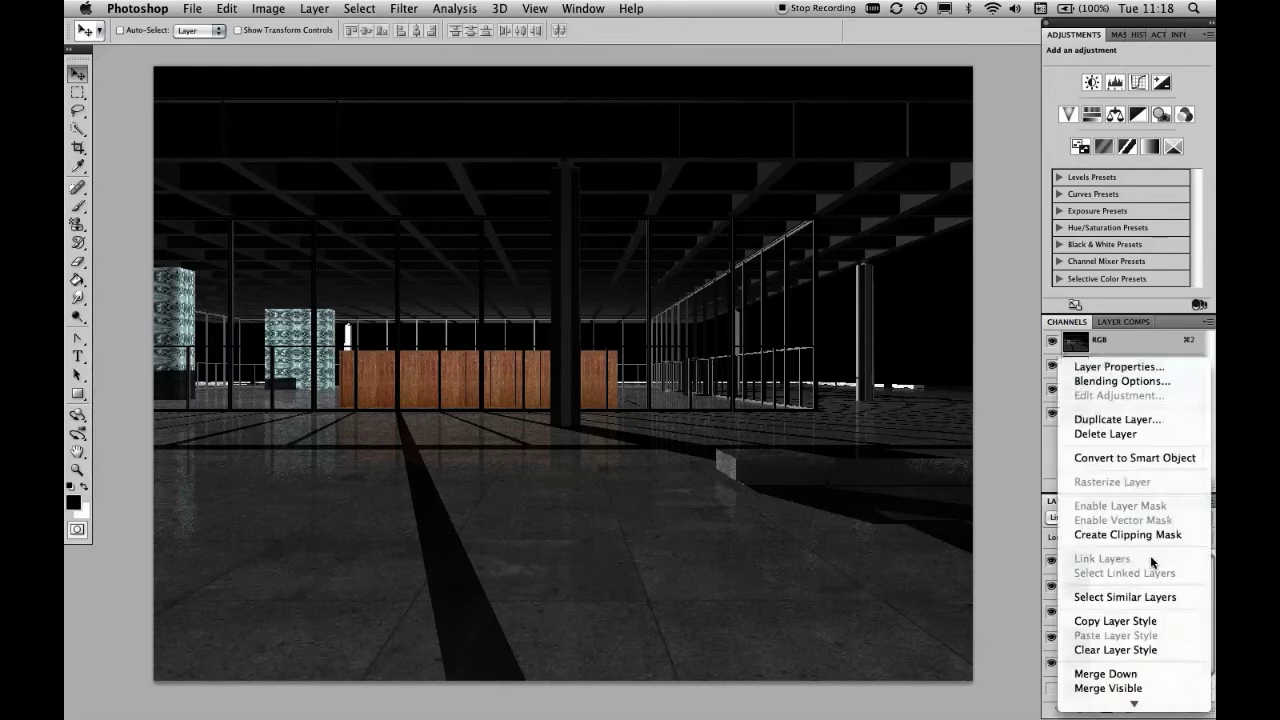
pyautogui.click(1163, 458)
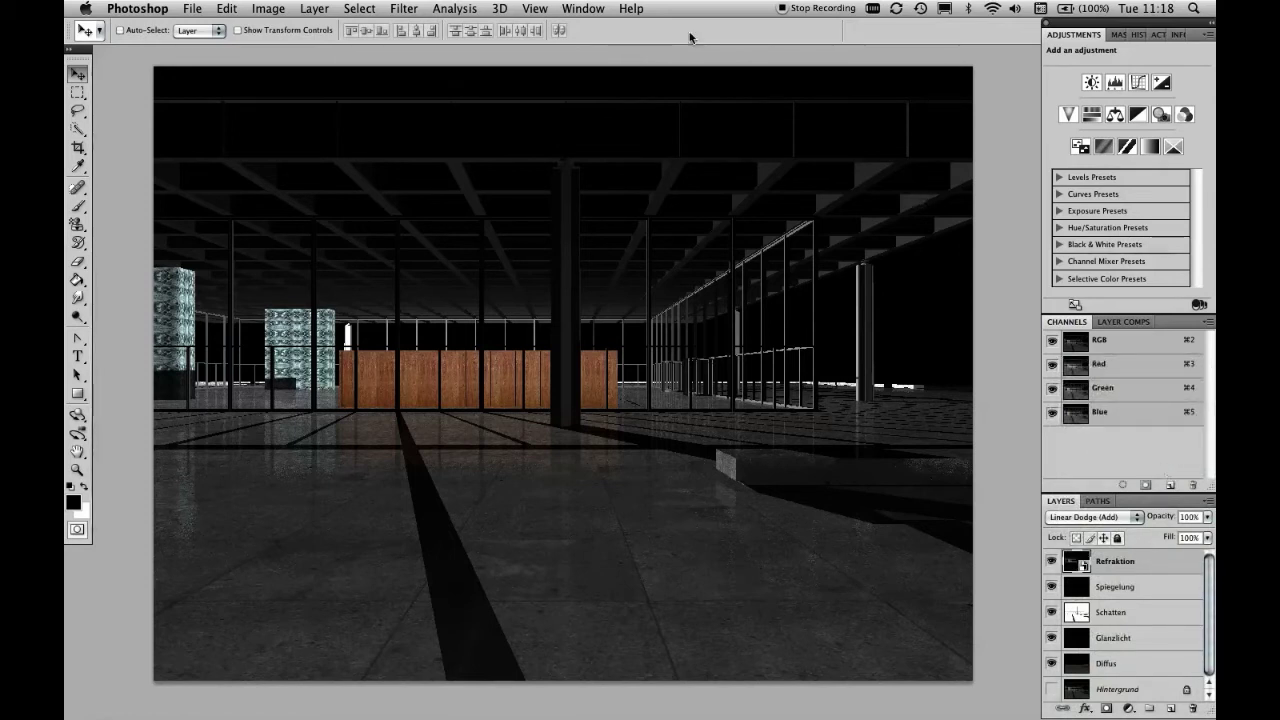
pyautogui.click(404, 8)
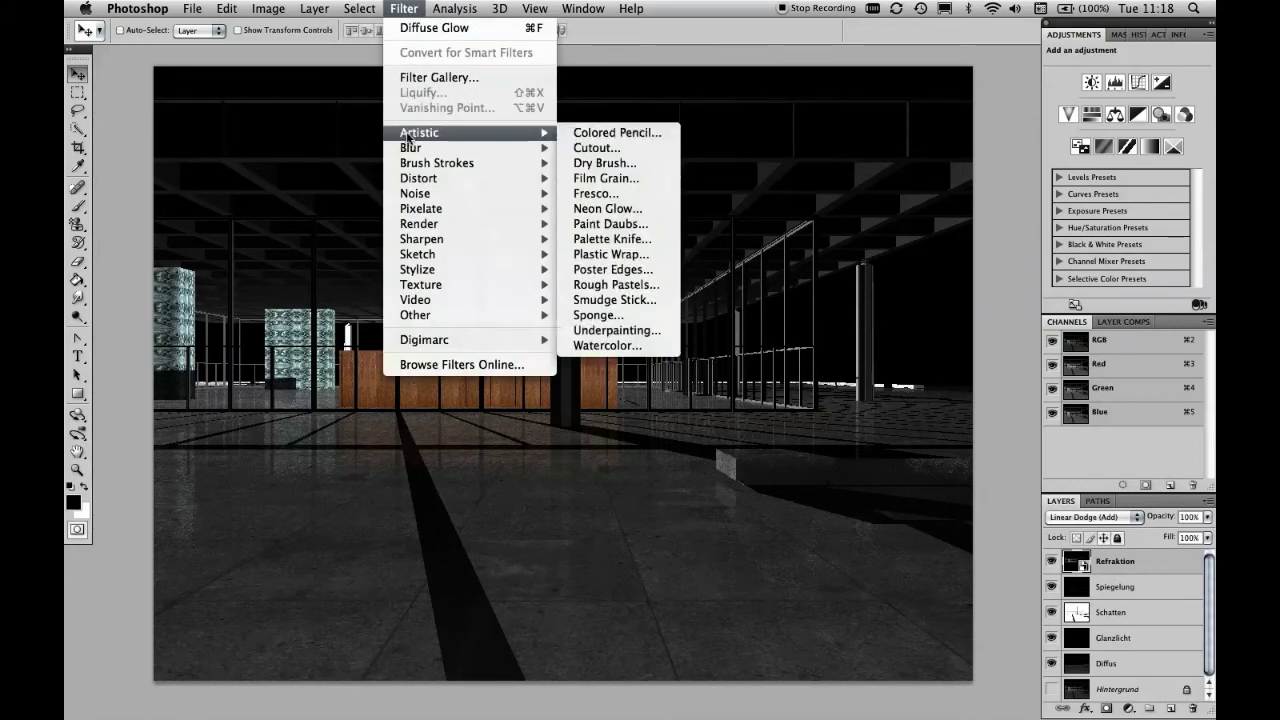
pyautogui.moveTo(418, 178)
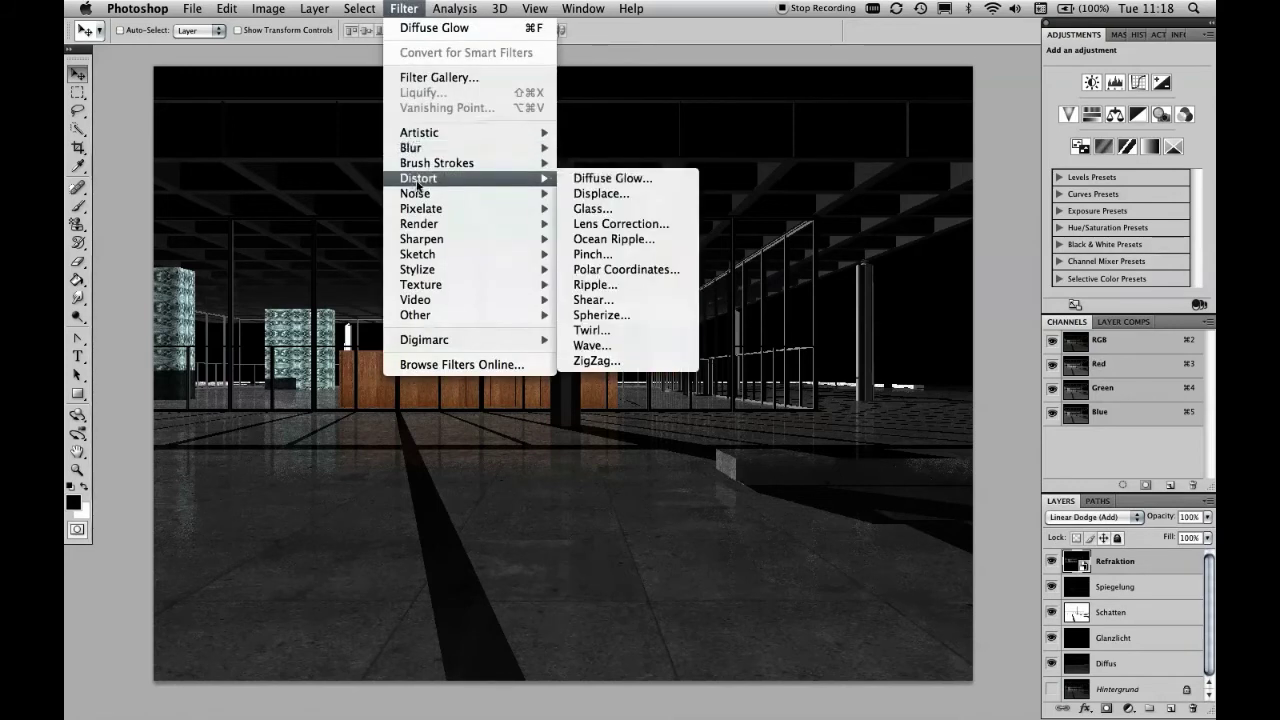
# Apply Diffuse Glow to Refraktion with Graininess 0, Glow Amount 14 and Clear Amount 14.
pyautogui.click(600, 178)
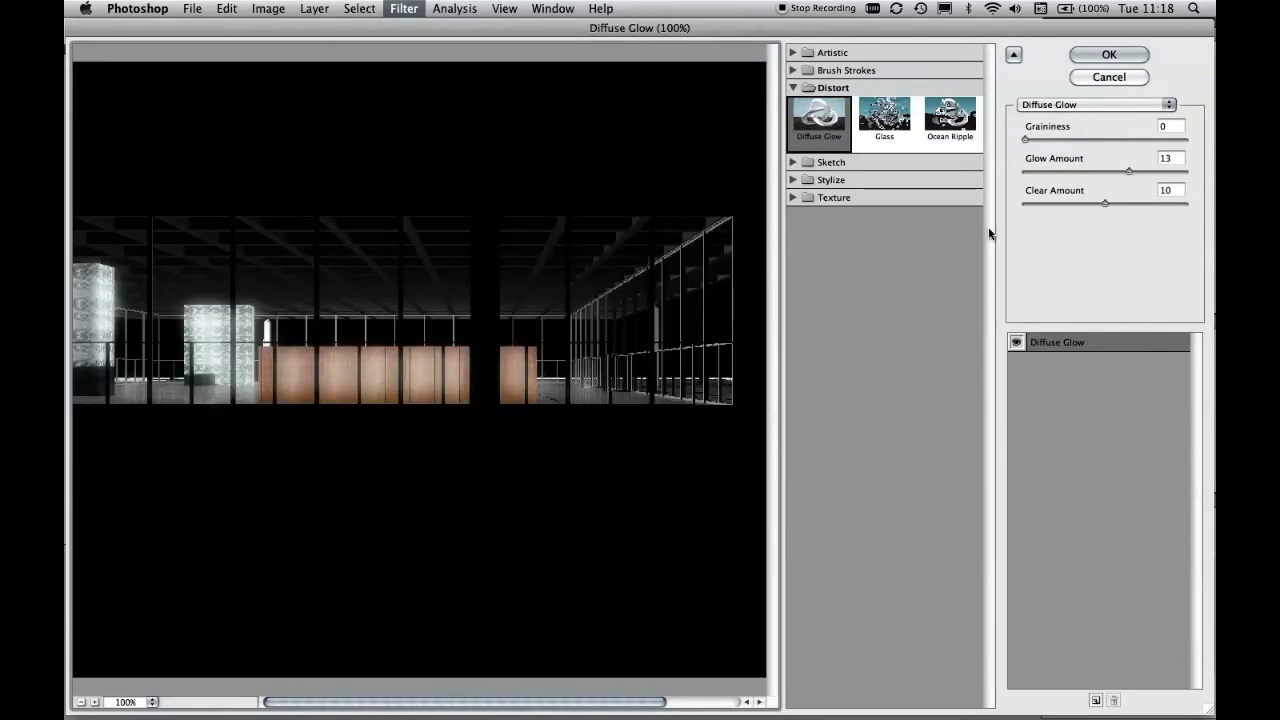
pyautogui.moveTo(1049, 160); pyautogui.dragTo(1056, 166)
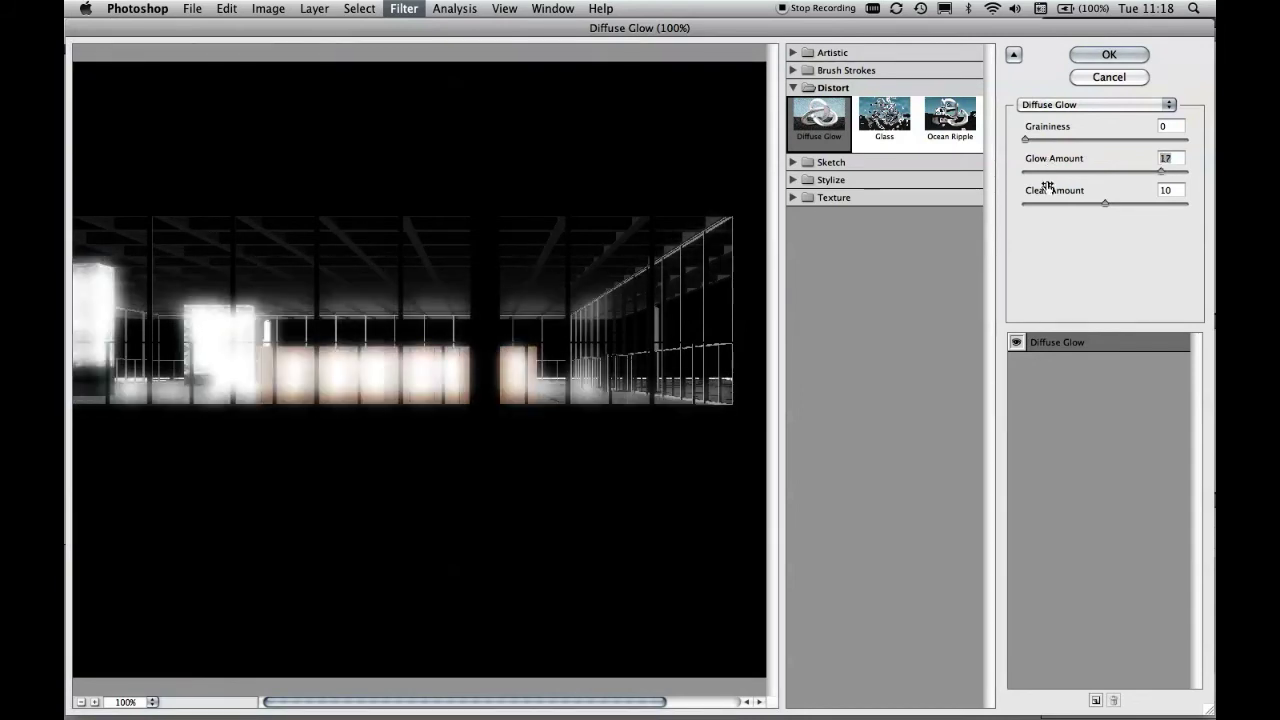
pyautogui.moveTo(1046, 190)
pyautogui.mouseDown()
pyautogui.moveTo(1058, 197)
pyautogui.moveTo(1063, 165)
pyautogui.mouseUp()
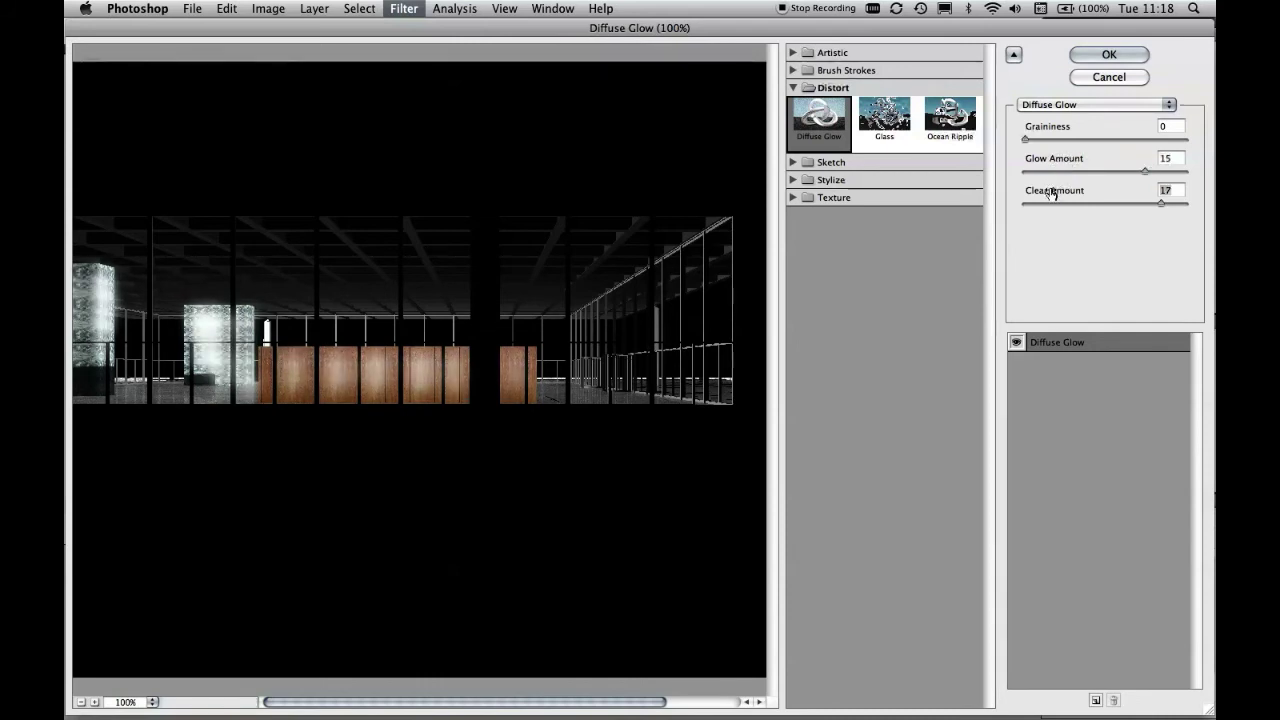
pyautogui.moveTo(1052, 193); pyautogui.dragTo(1053, 195)
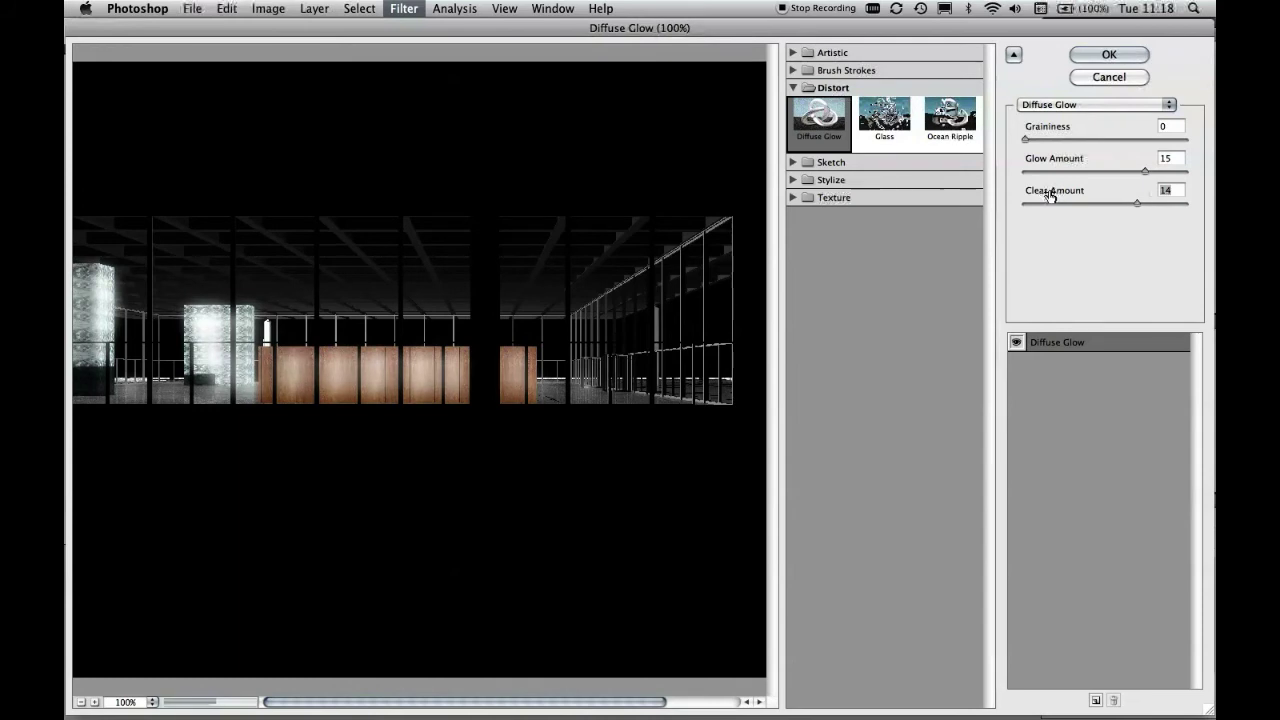
pyautogui.click(1057, 163)
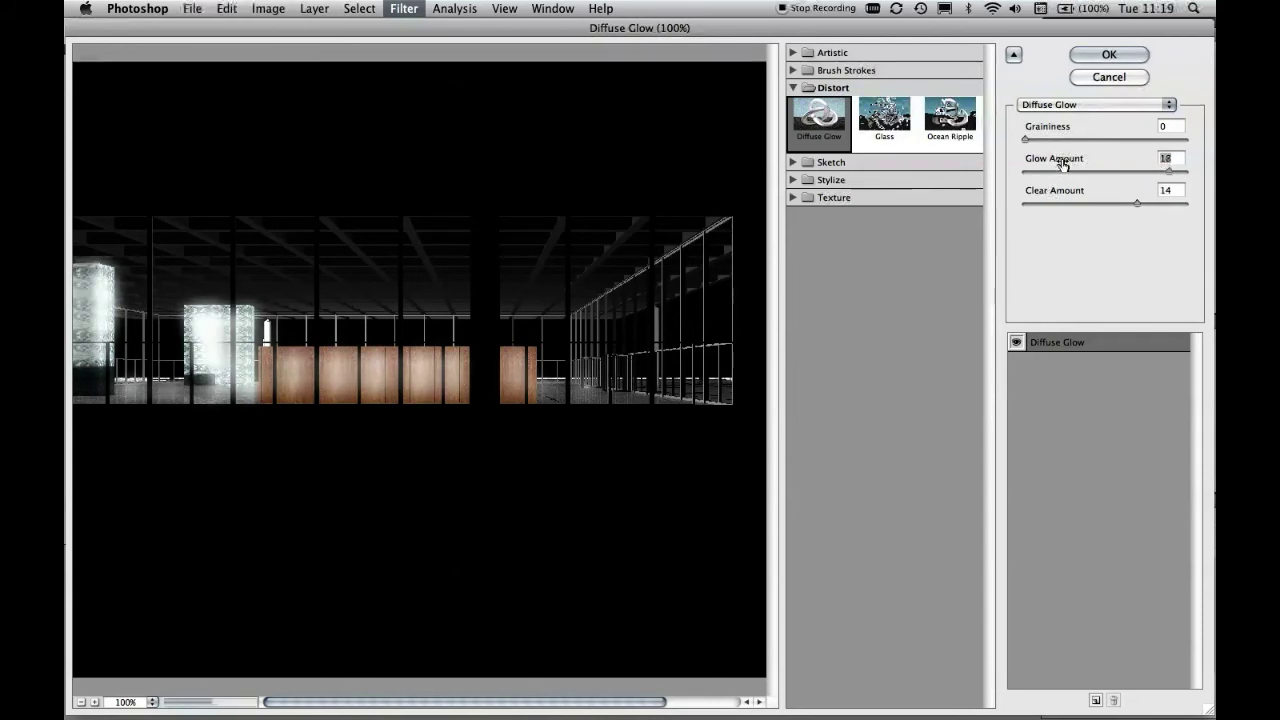
pyautogui.moveTo(1060, 165); pyautogui.dragTo(1059, 167)
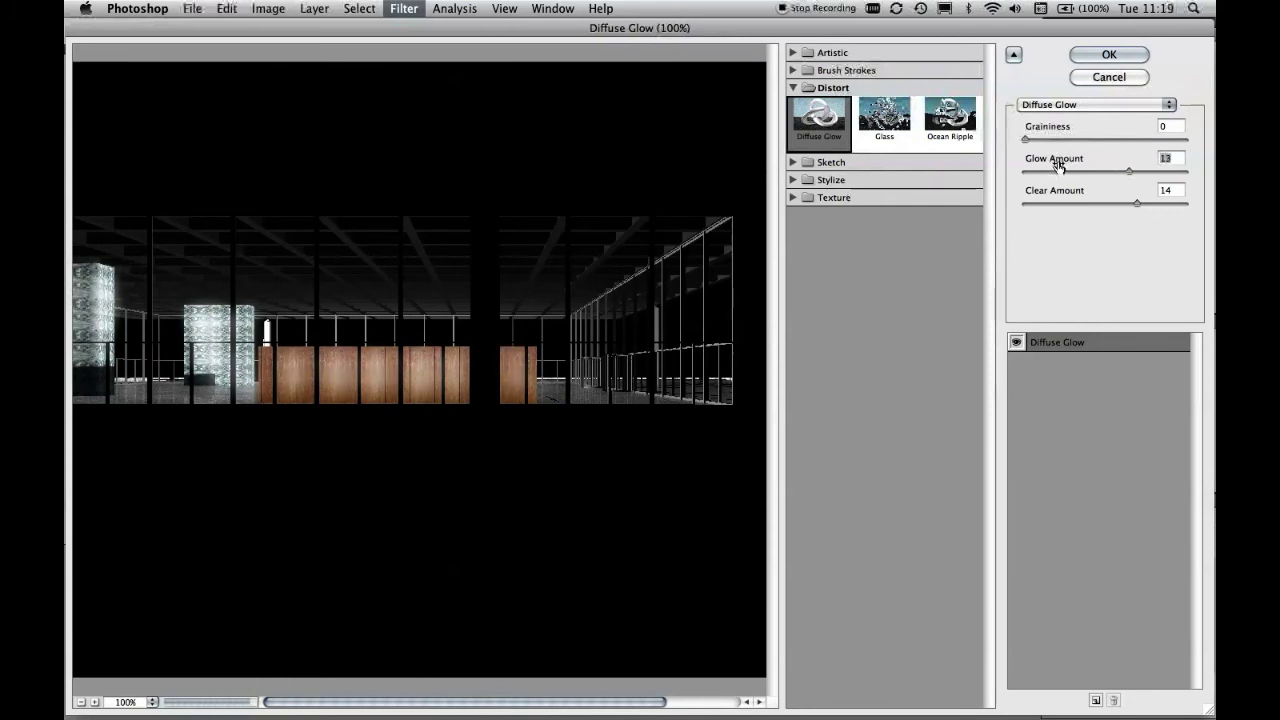
pyautogui.click(1109, 55)
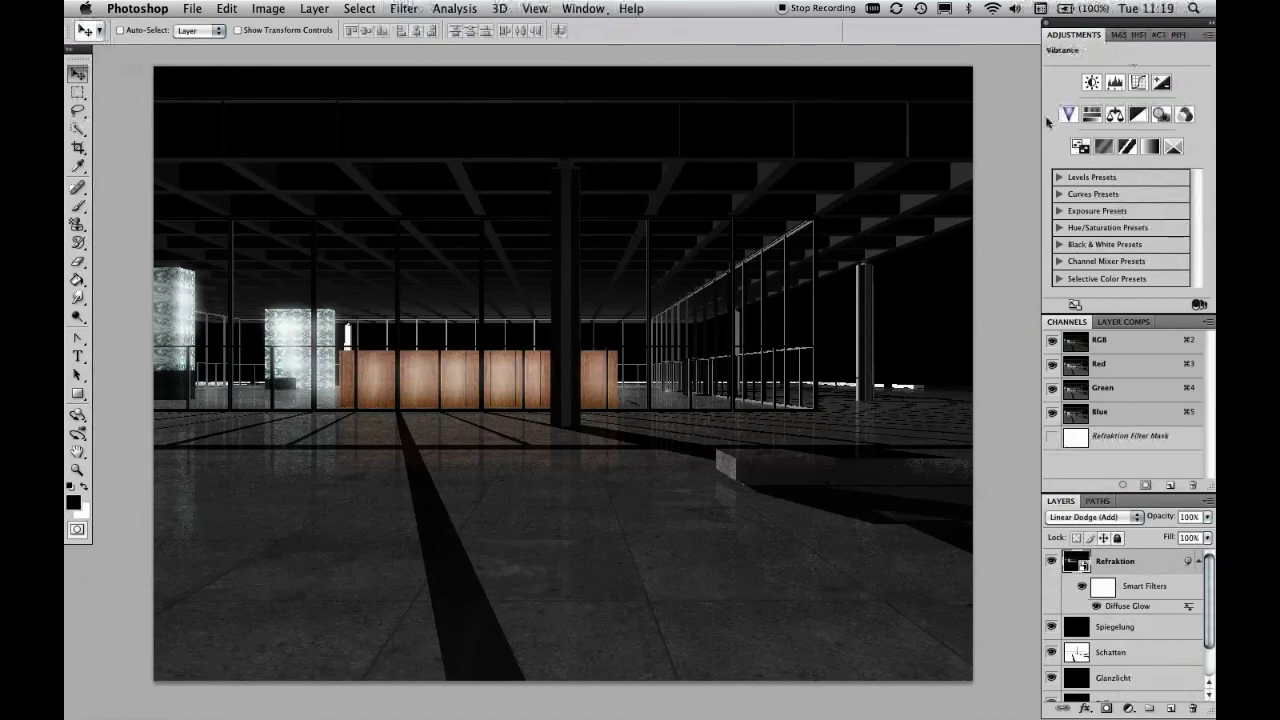